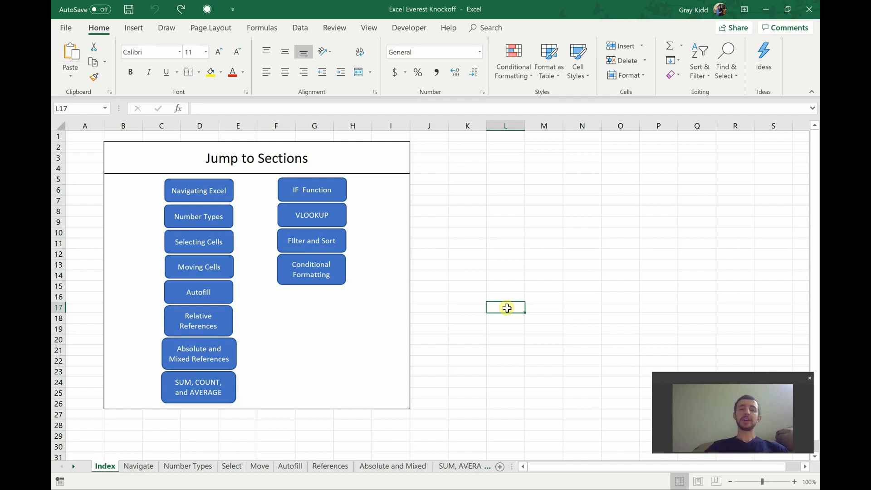
Step: Go to the IF Function section and read its flowchart explanation and the IF syntax line
click(330, 203)
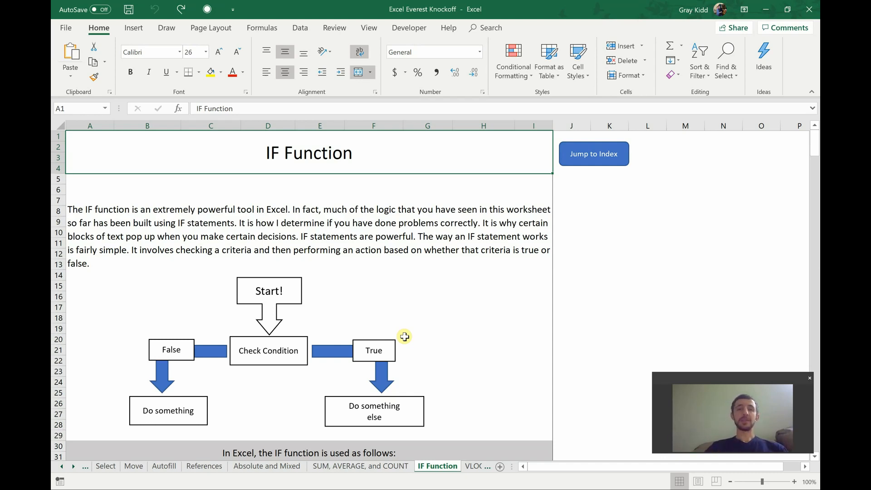
scroll(405, 336, down, 2)
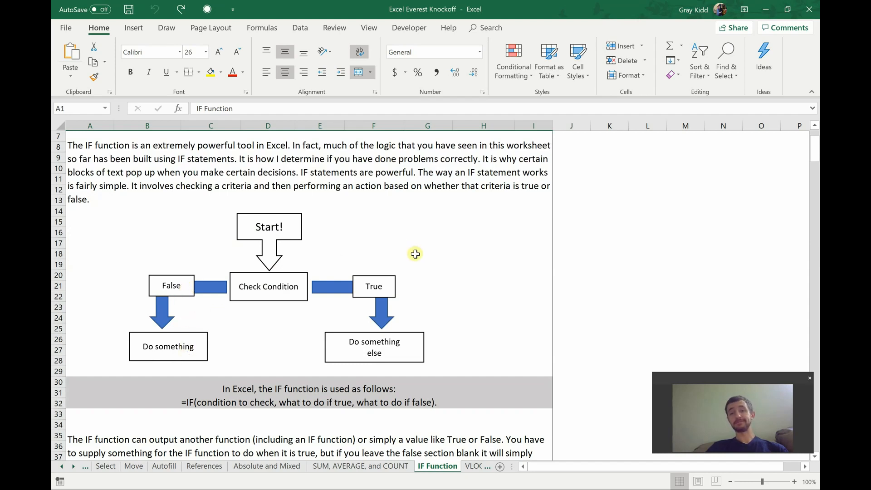
scroll(473, 254, down, 2)
scroll(311, 250, up, 1)
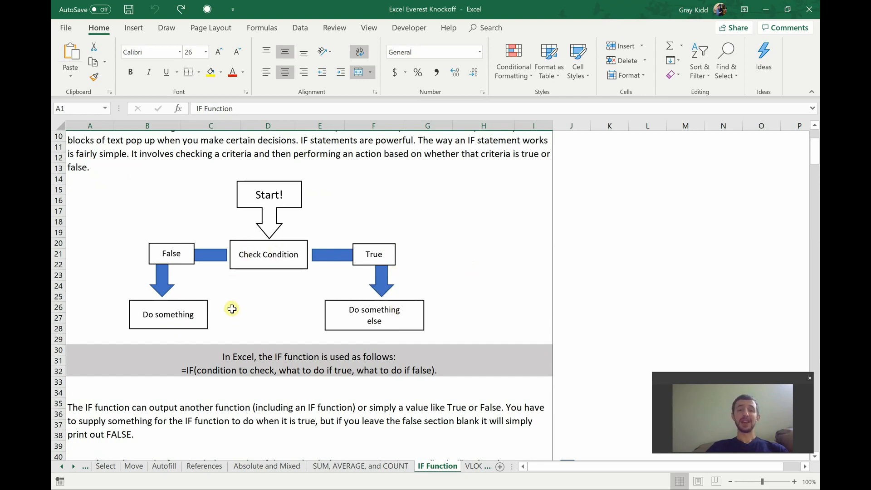
scroll(231, 306, down, 2)
click(173, 309)
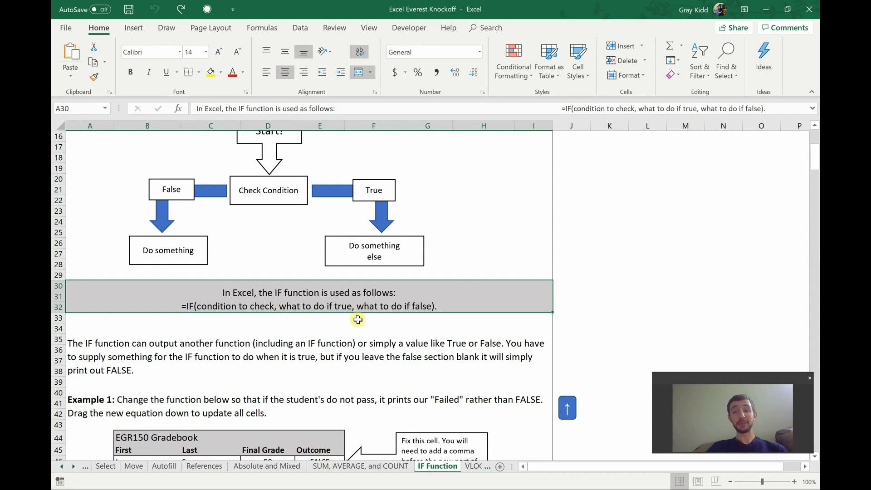
Step: Examine Example 1's gradebook, checking the final grades in D46 and D48 and the Outcome formula in E46
scroll(357, 320, down, 4)
scroll(358, 322, down, 1)
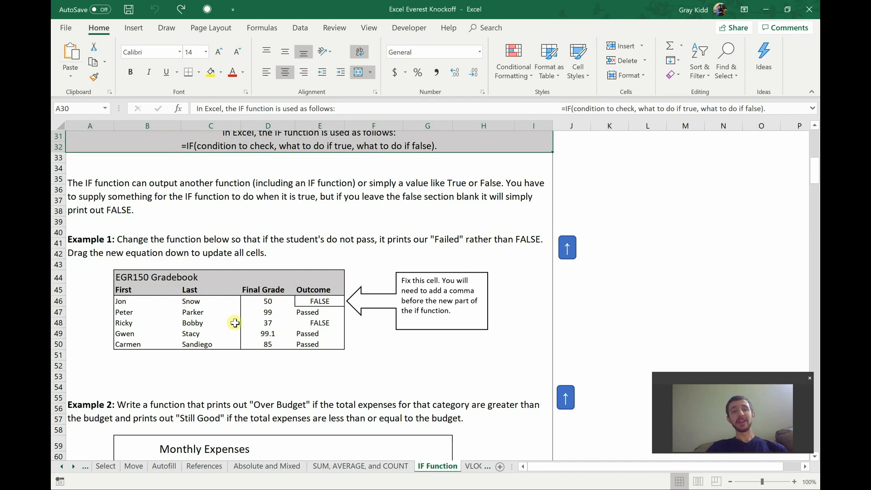
click(269, 323)
click(271, 303)
click(271, 322)
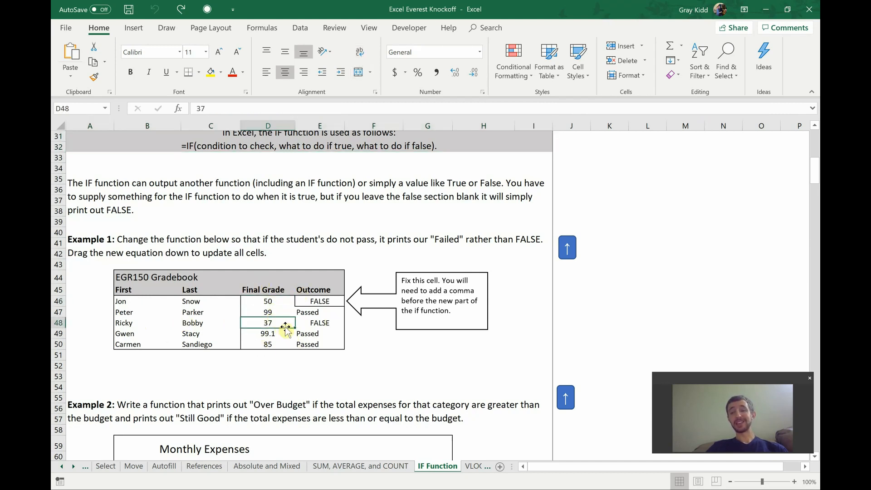
click(311, 301)
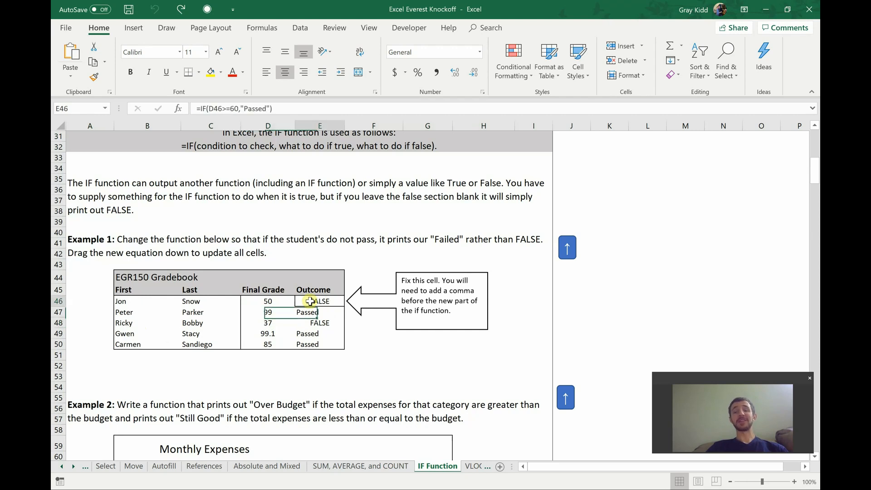
Step: Add "Failed" as the value-if-false argument of the Outcome formula in E46, giving =IF(D46>=60,"Passed","Failed")
double_click(311, 301)
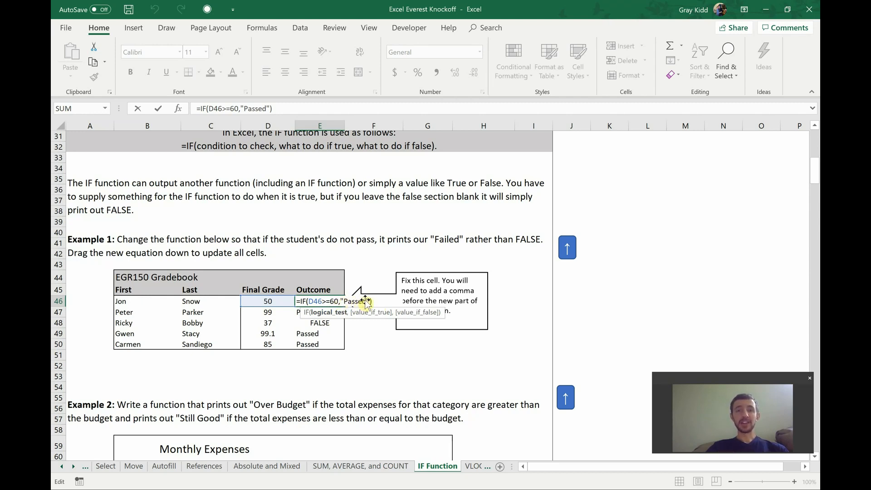
click(369, 301)
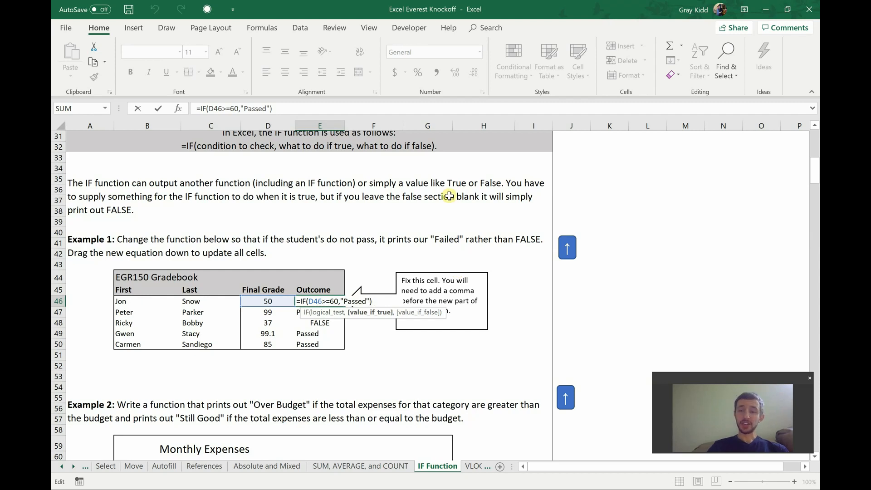
text(,)
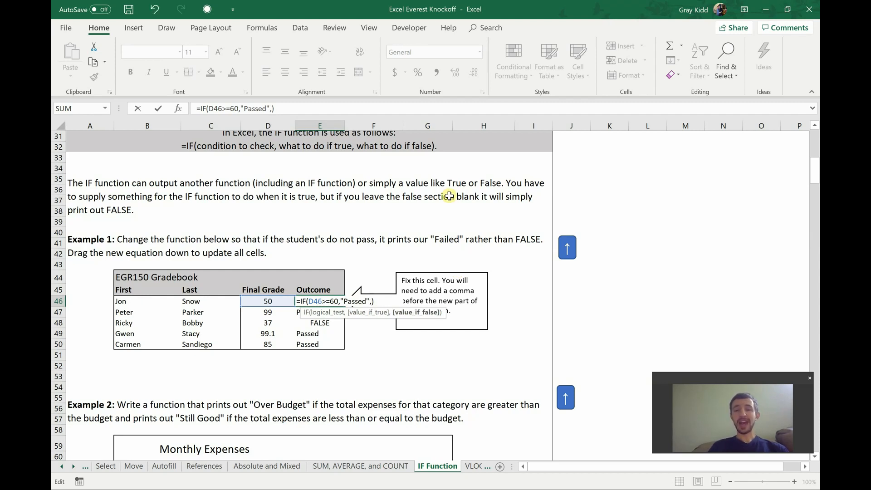
text("Failed")
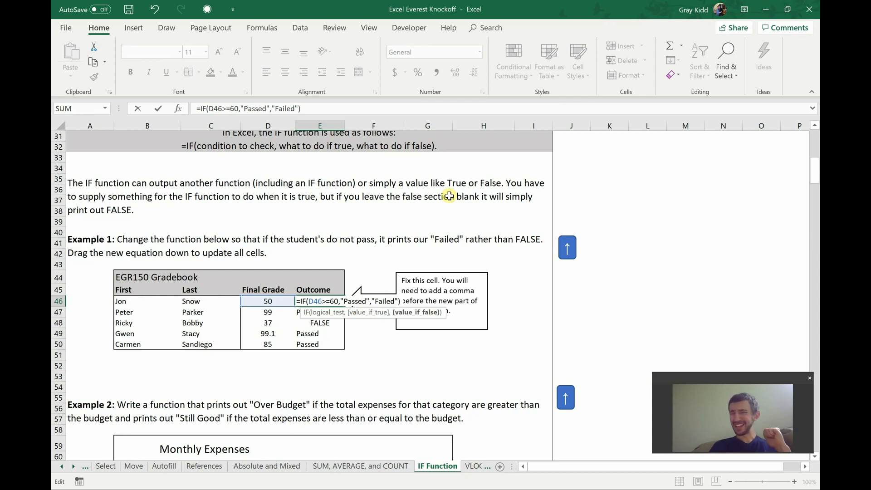
key(Return)
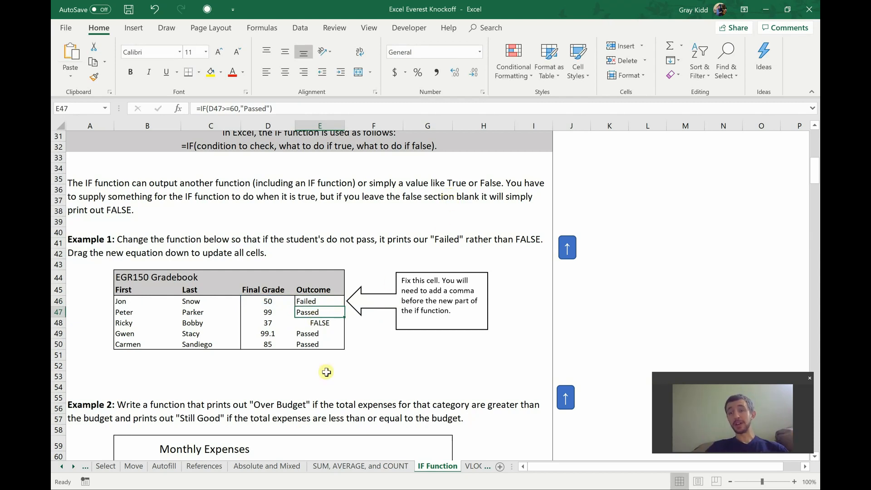
Step: Undo the E46 formula edit and inspect the Outcome formulas in E47 and E48
key(ctrl+z)
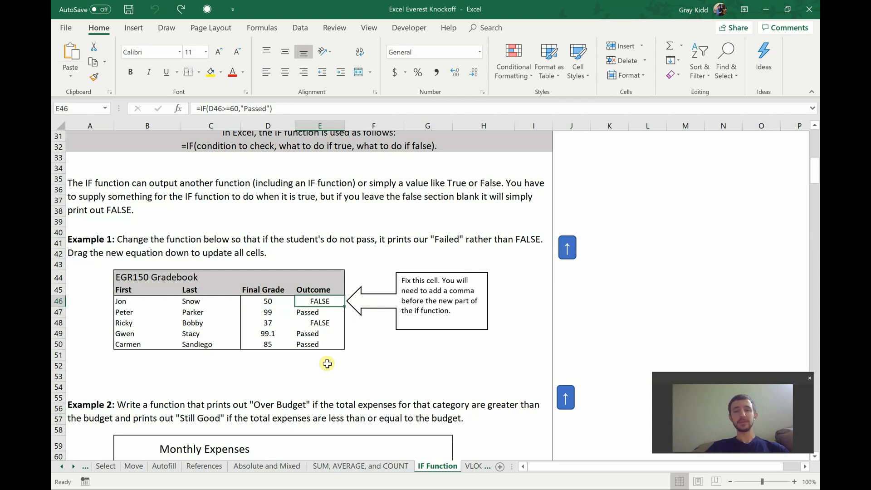
click(326, 313)
click(324, 322)
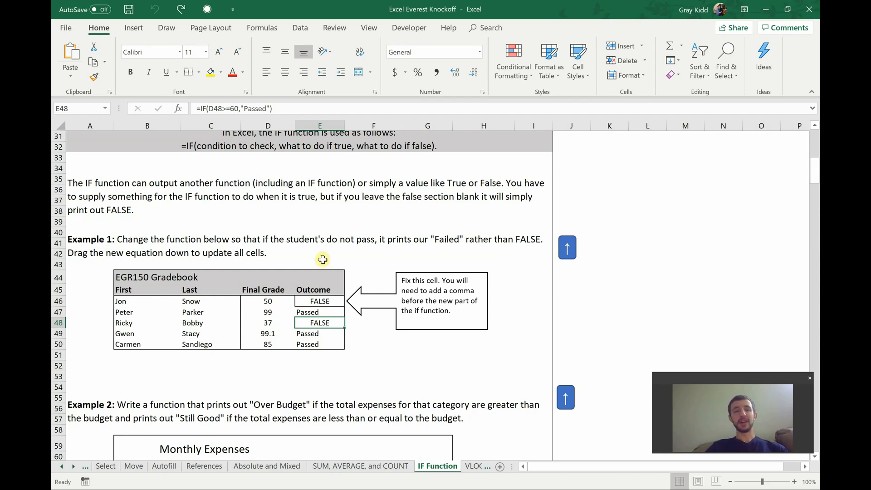
Step: Start an IF formula in Example 2's Groceries Quick Check cell C69, testing whether the total exceeds the budget (C68>C62)
scroll(162, 287, down, 6)
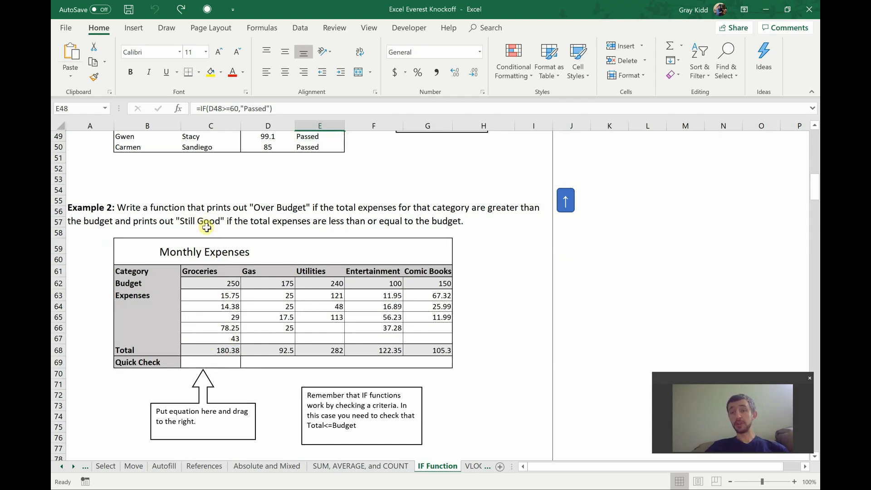
click(207, 364)
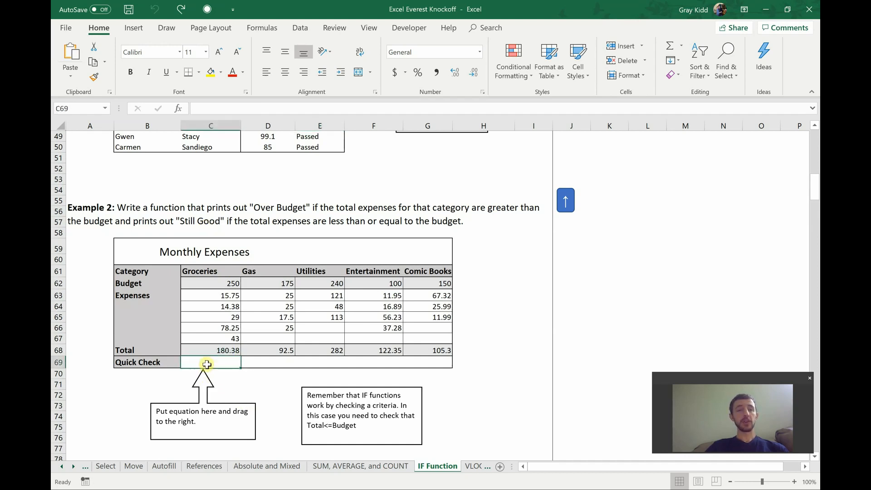
text(=IF()
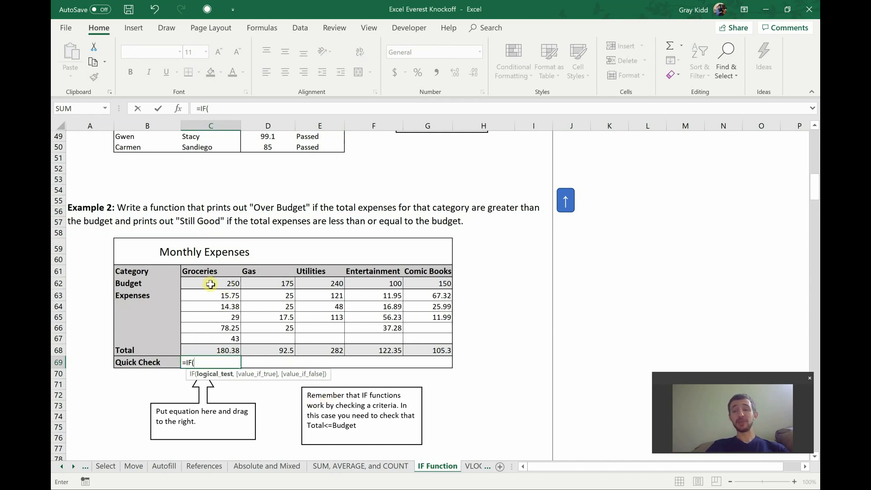
click(219, 348)
text(>)
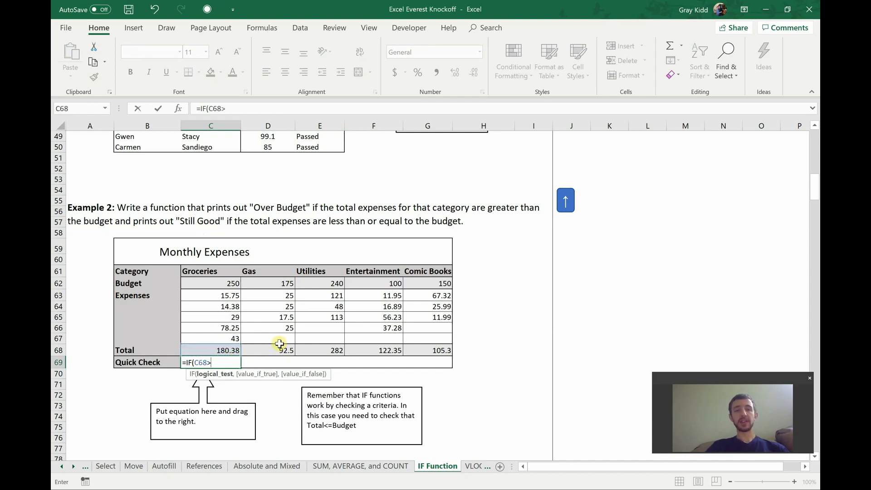
click(224, 283)
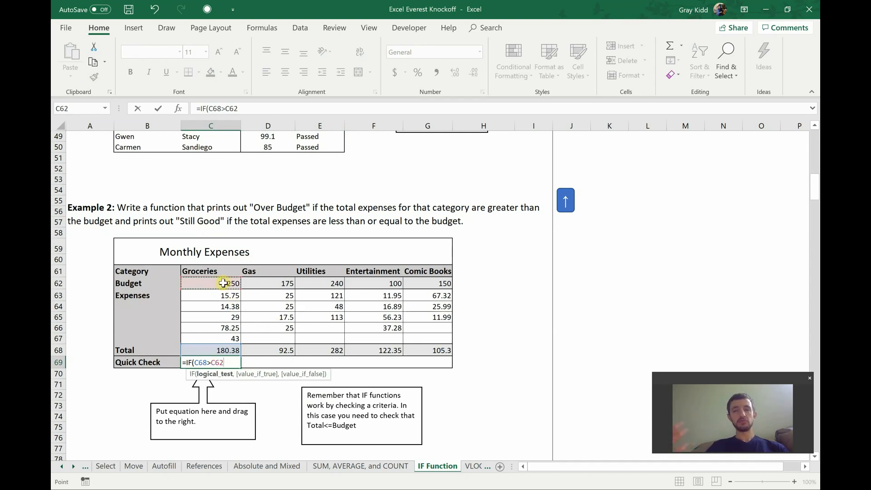
Step: Complete the C69 formula with "Over Budget" as the true result and "Still Good" as the false result
text(,)
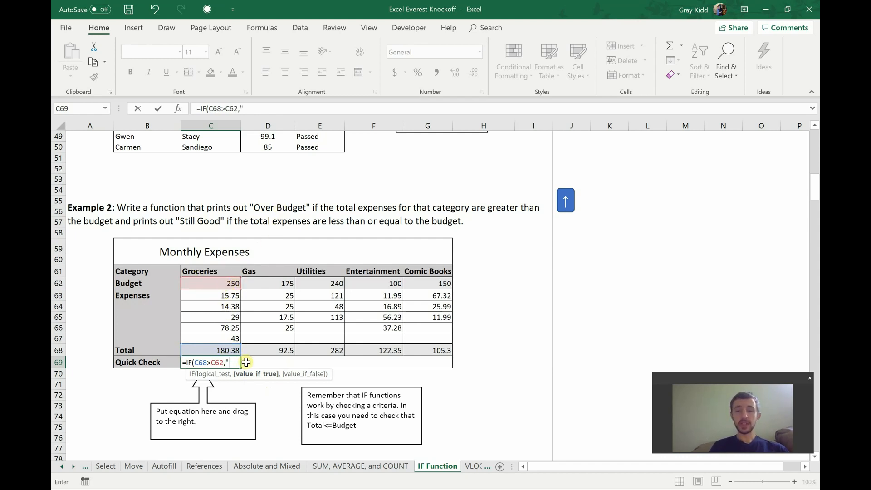
text(Over Budge)
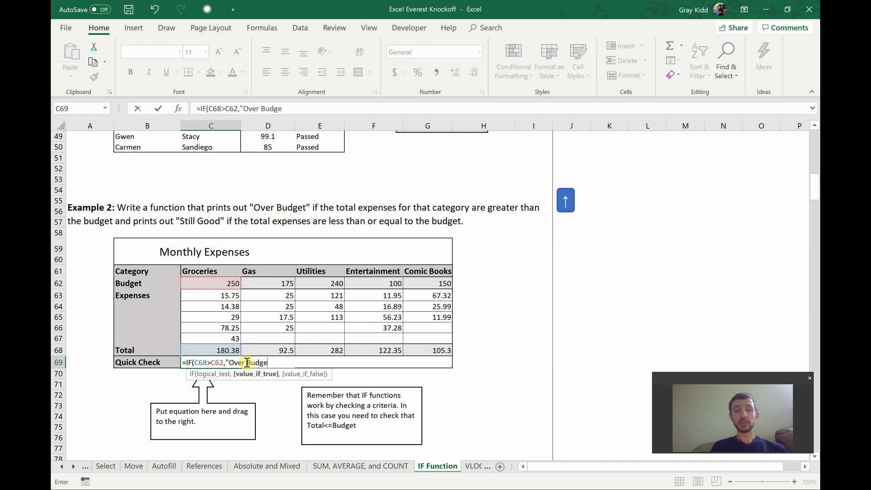
text(t",)
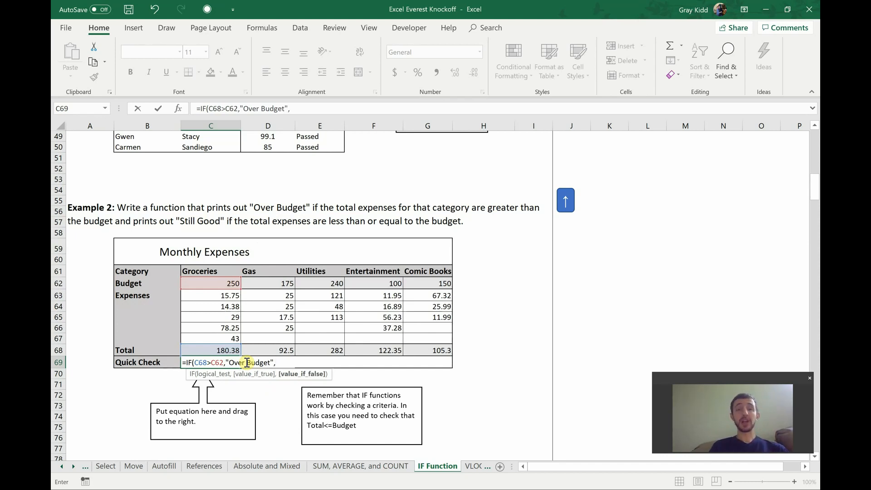
text(")
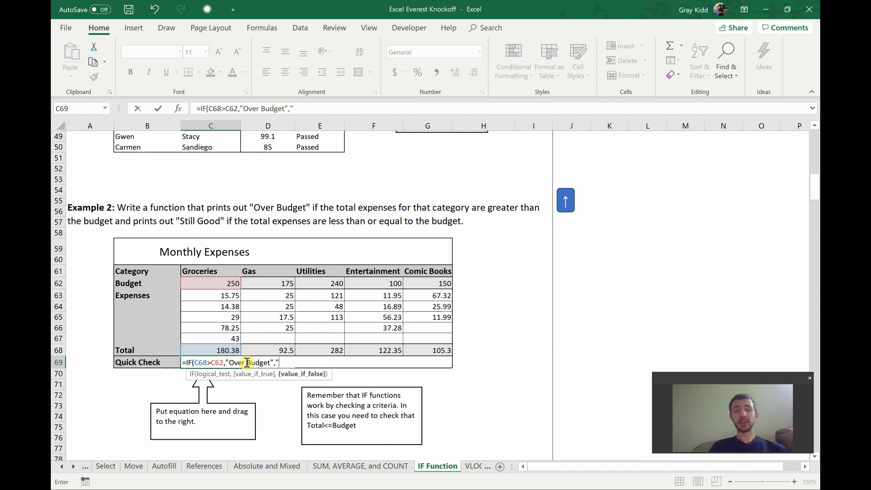
text(Still Good)
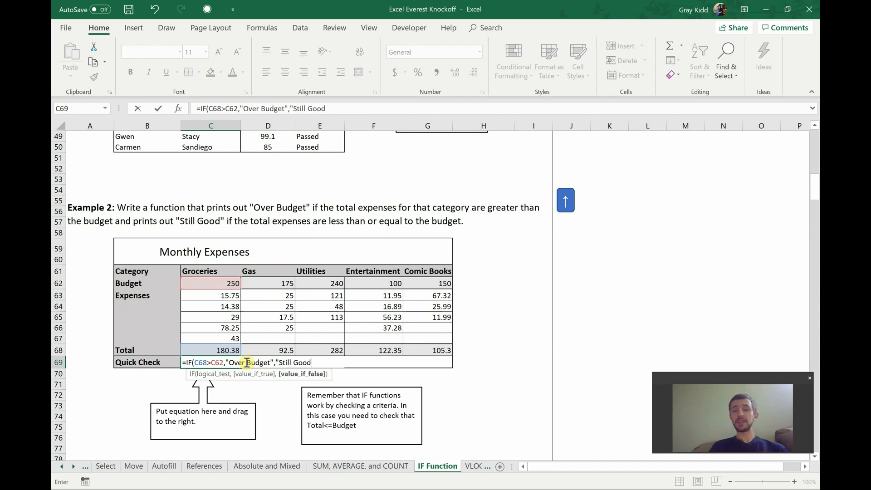
text("))
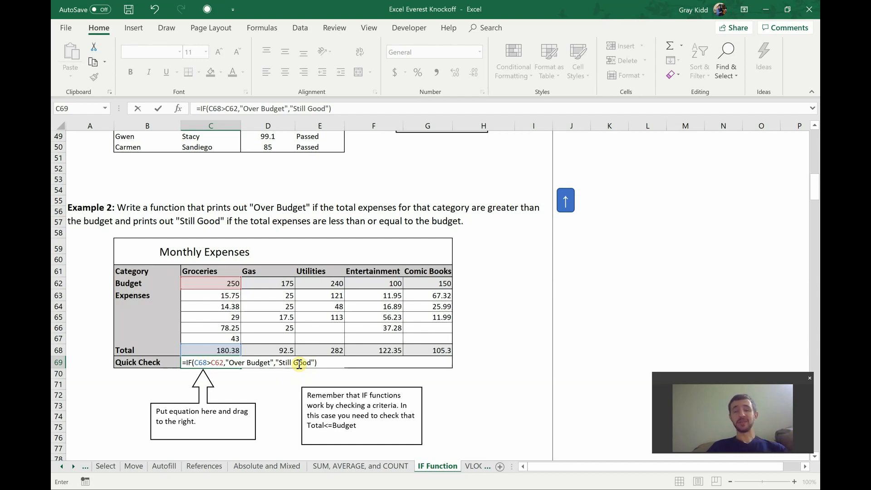
key(Return)
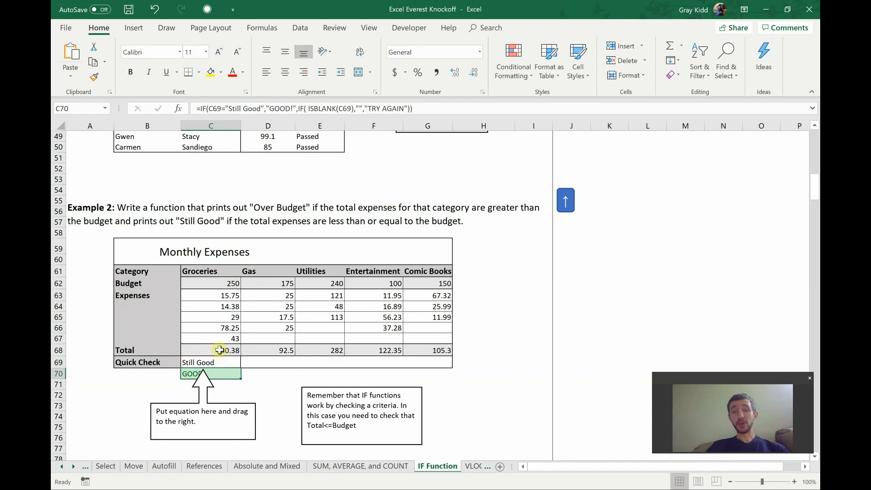
Step: Test the Quick Check formula by setting the last Groceries expense in C67 to 143, and undo that change
click(223, 340)
double_click(224, 339)
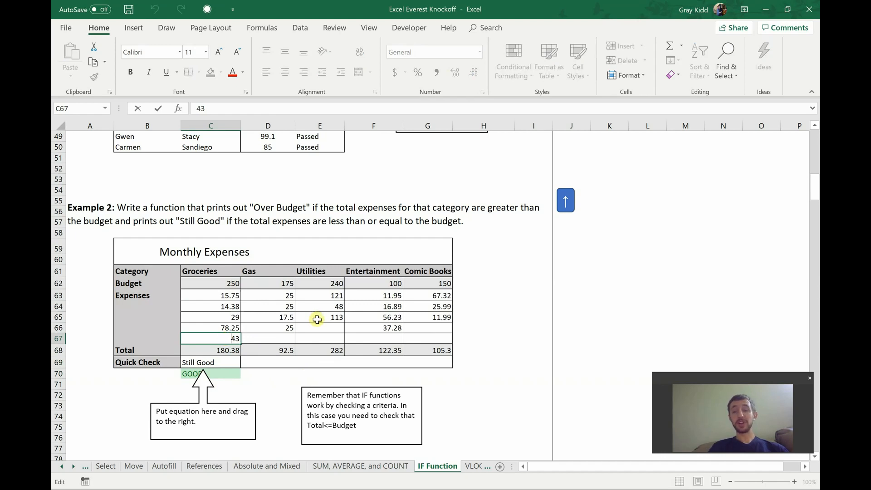
text(1)
key(Return)
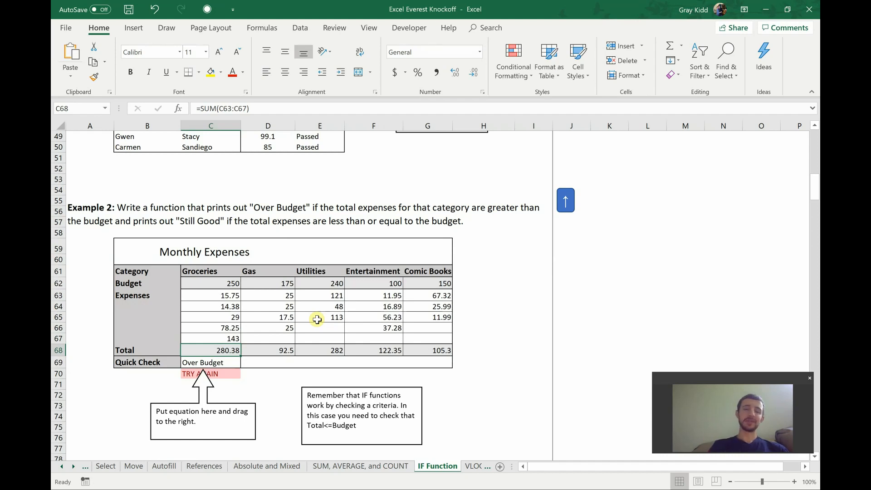
key(ctrl+z)
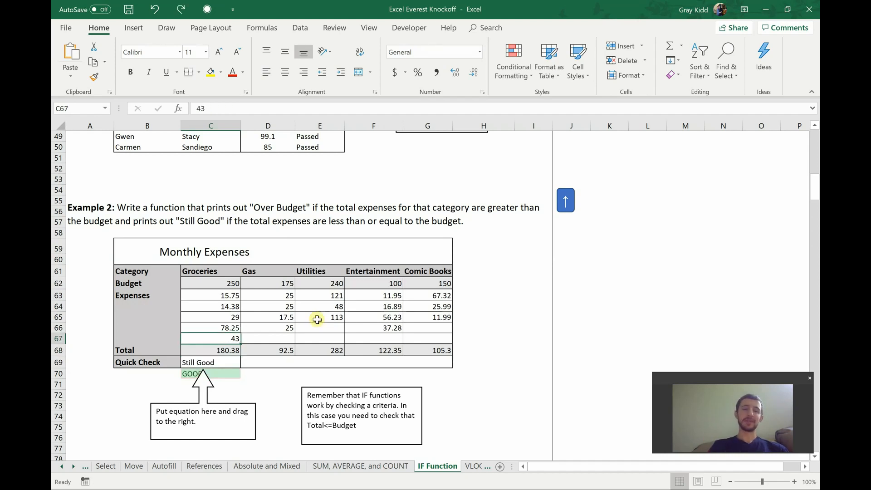
Step: Delete the Quick Check formula from C69
click(223, 365)
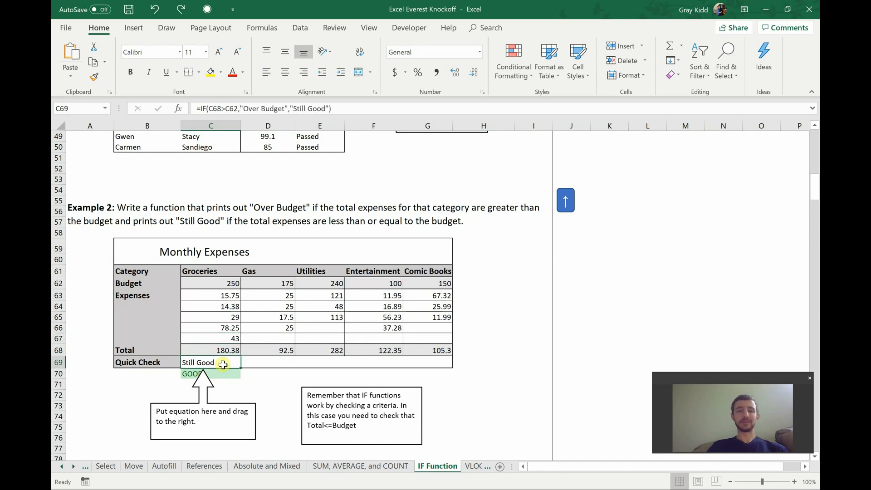
key(Delete)
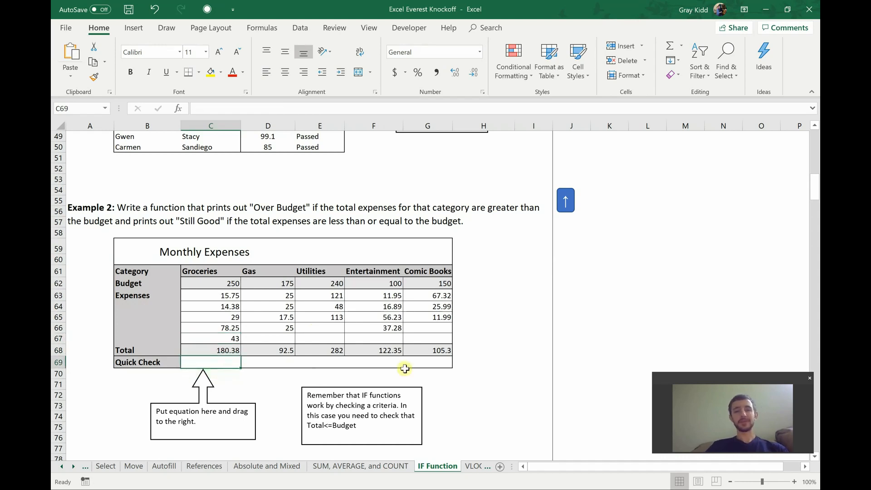
click(494, 351)
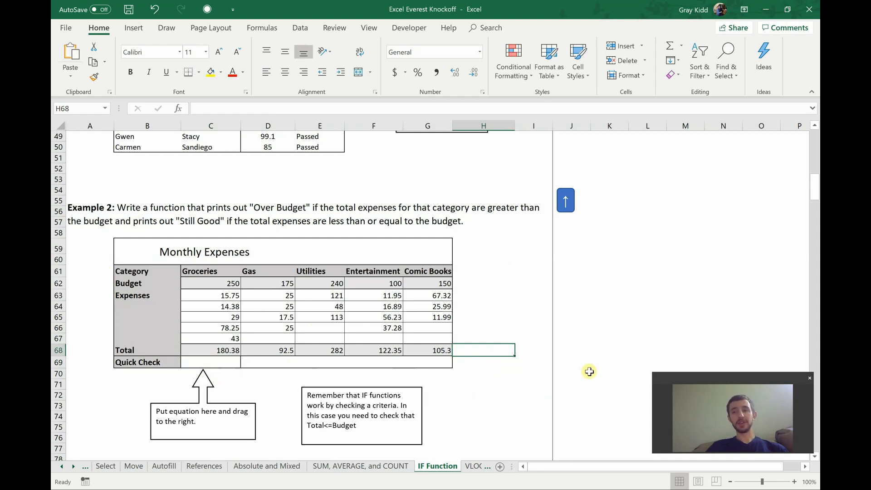
Step: List the comparison operators >, <, =, >=, <= and <> in separate cells from K59 down to K64
click(620, 247)
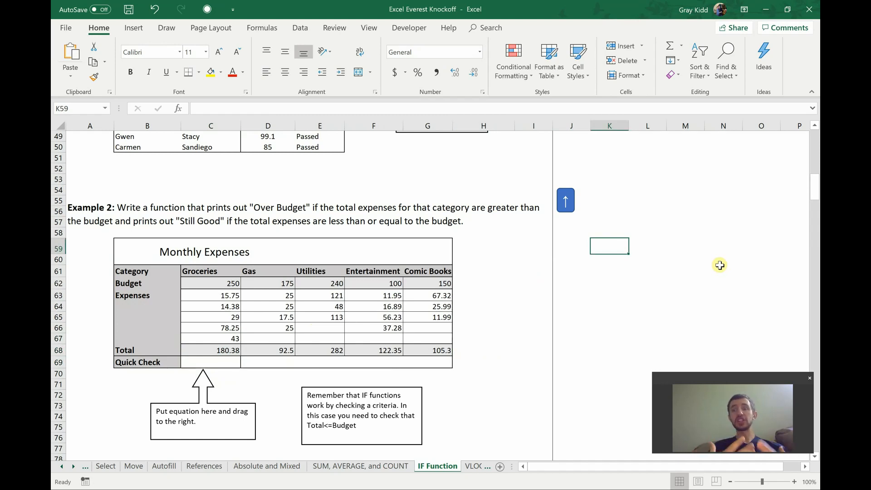
text(>)
key(Return)
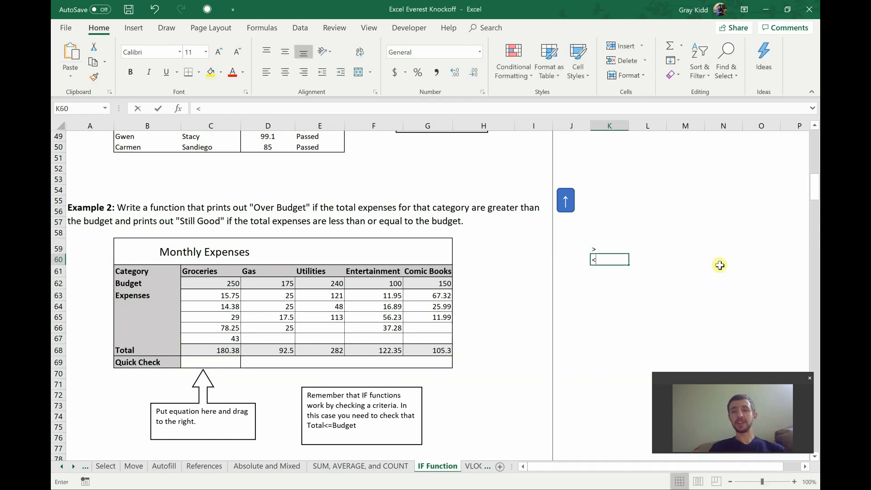
text(<)
key(Return)
text(=)
key(Return)
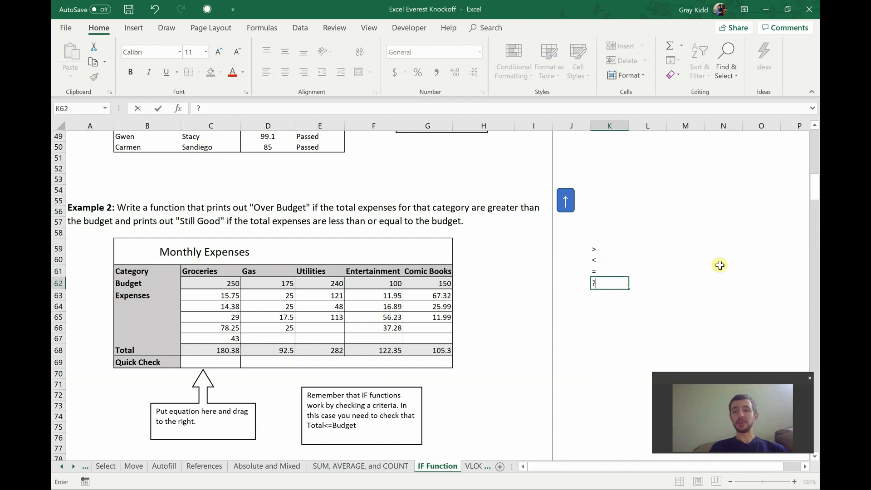
text(>=)
key(Return)
text(<)
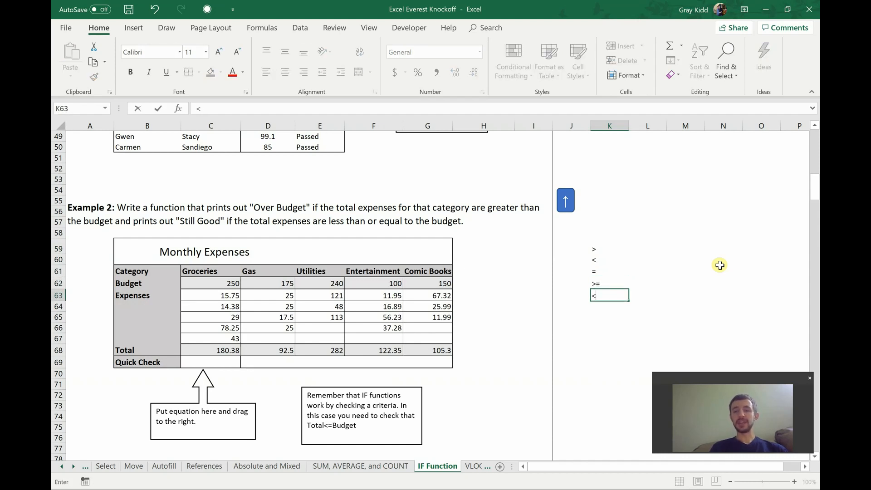
text(=)
key(Return)
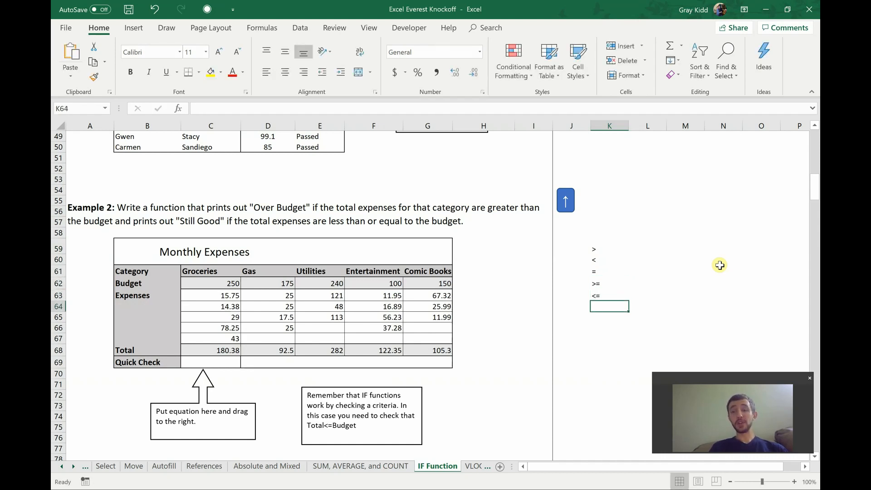
text(<>)
key(Return)
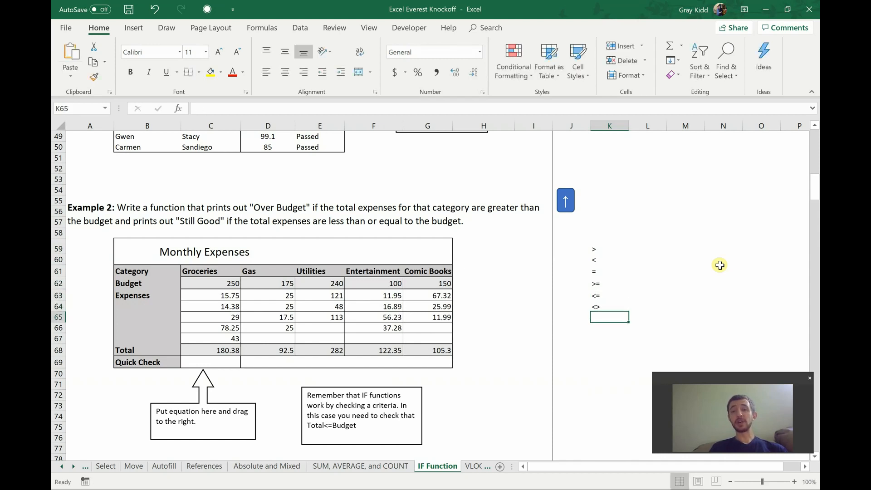